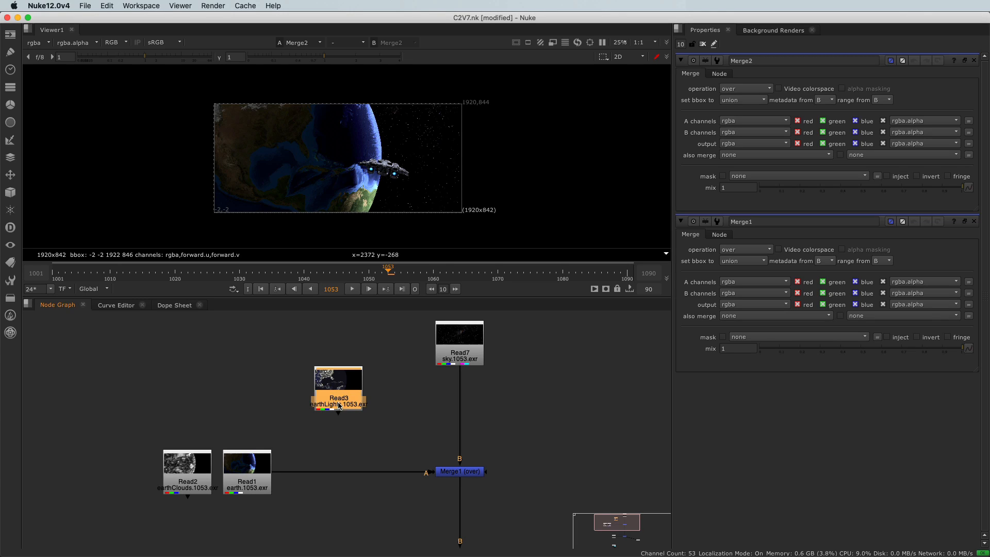
Add a Merge node fed by the earthLights Read node on its A input and place it below that Read node
{"action": "left_click_drag", "start_coordinate": [338, 406], "coordinate": [339, 404]}
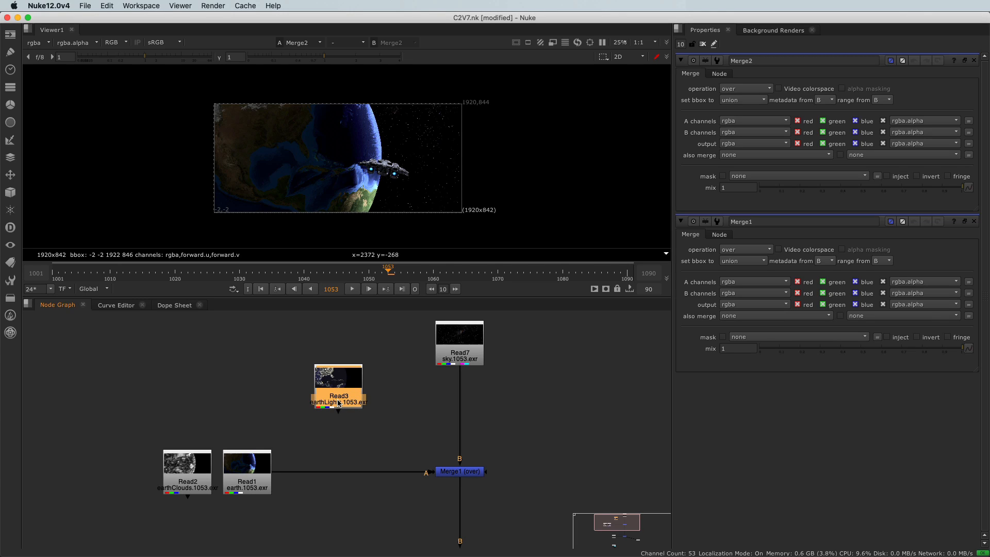
{"action": "key", "text": "m"}
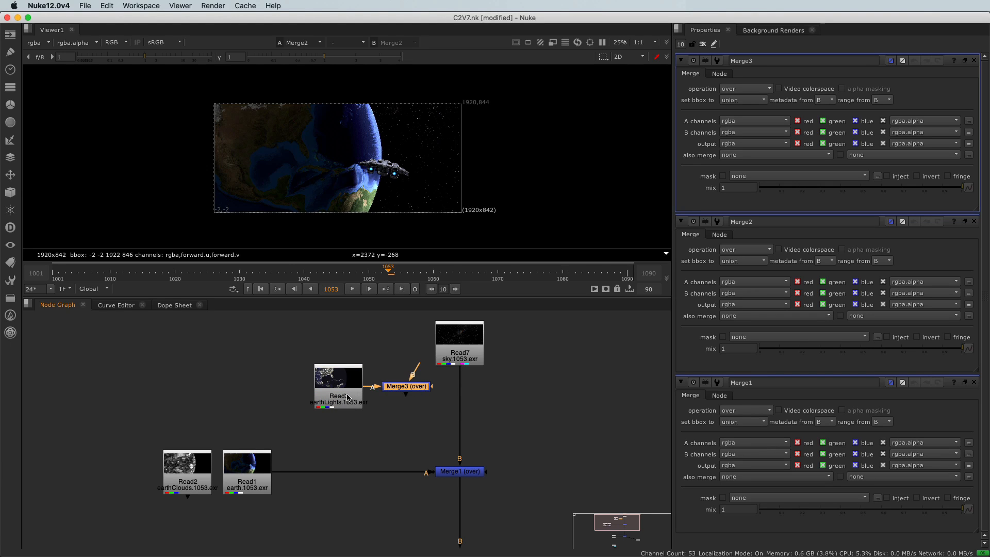
{"action": "left_click", "coordinate": [348, 397]}
{"action": "left_click_drag", "start_coordinate": [404, 391], "coordinate": [371, 447]}
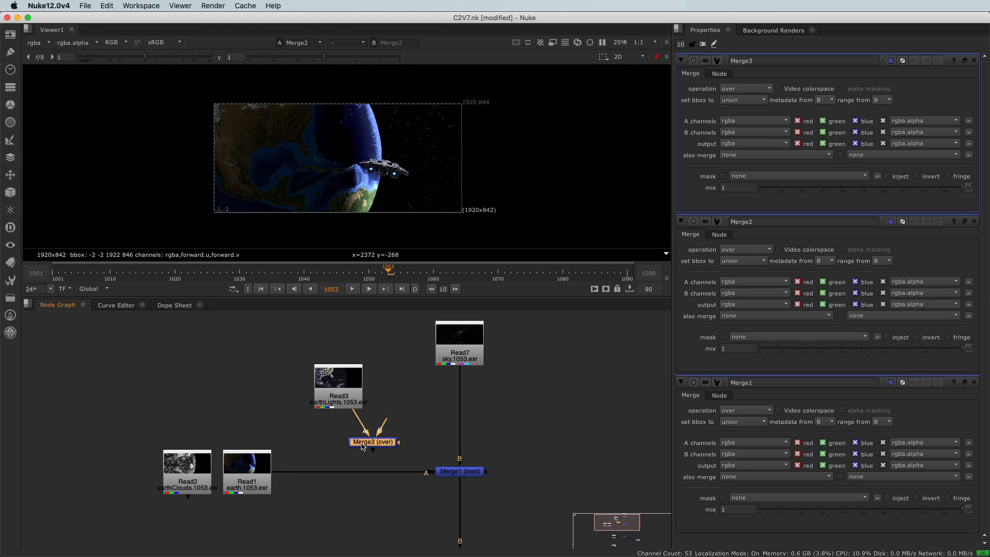
{"action": "left_click_drag", "start_coordinate": [348, 390], "coordinate": [348, 384]}
{"action": "left_click", "coordinate": [378, 450]}
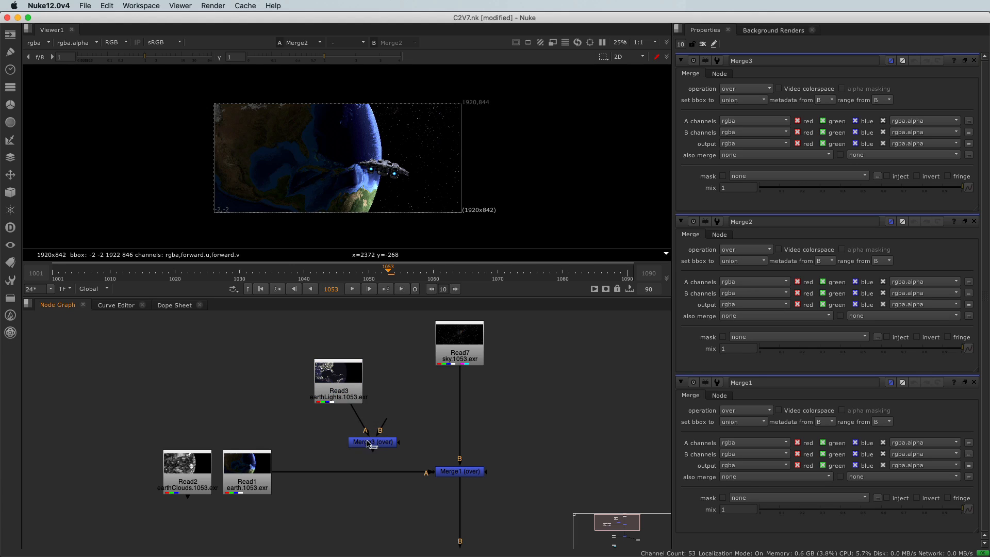
{"action": "left_click_drag", "start_coordinate": [371, 446], "coordinate": [364, 442]}
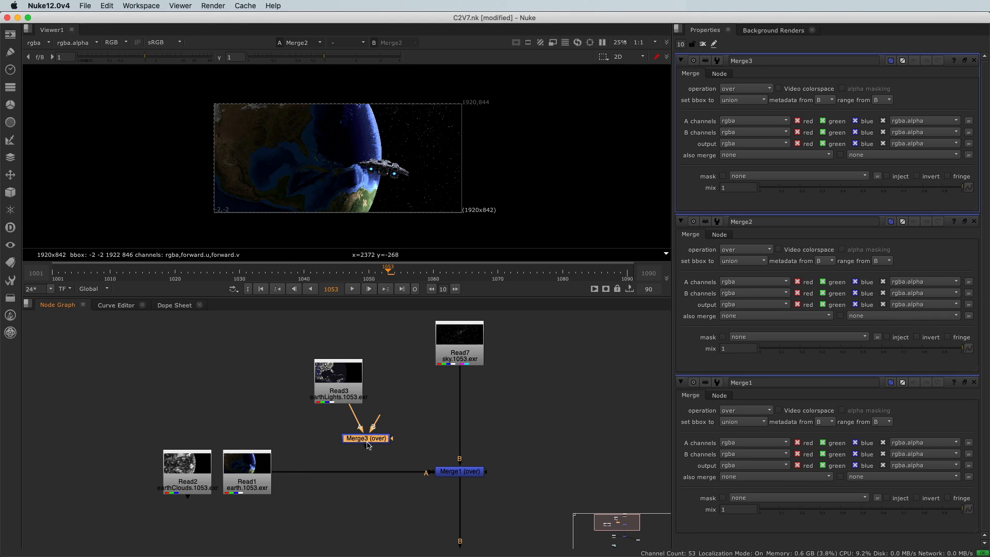
{"action": "key", "text": "c"}
{"action": "left_click_drag", "start_coordinate": [375, 459], "coordinate": [346, 460]}
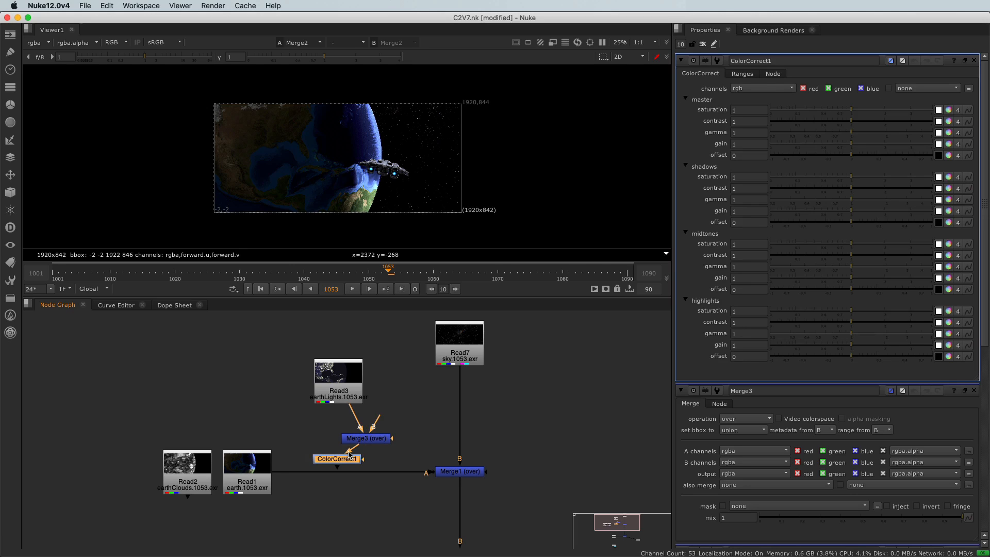
{"action": "key", "text": "Delete"}
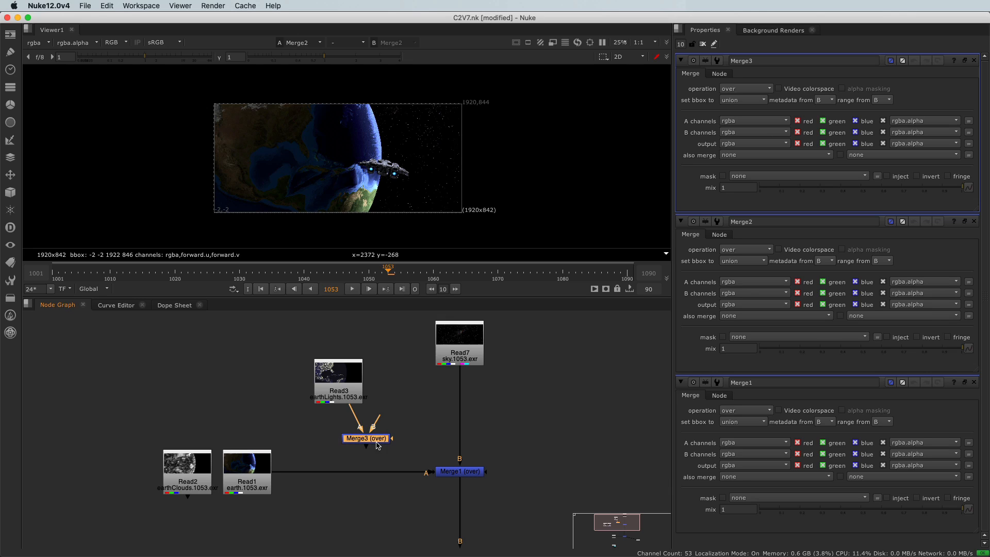
Insert the earthLights Merge into the connection between the earth Read node and Merge1, and align the earthLights Read node above it
{"action": "left_click", "coordinate": [254, 479]}
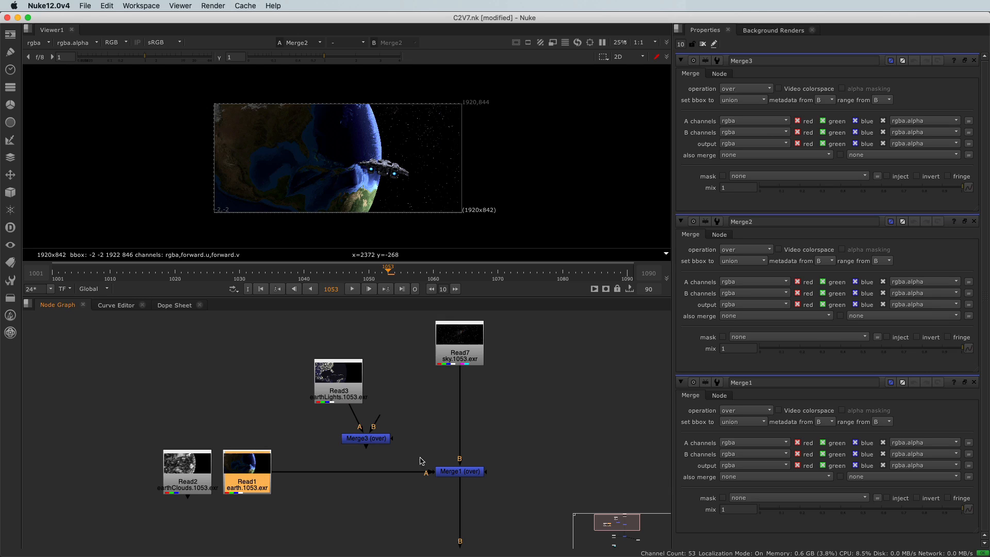
{"action": "left_click", "coordinate": [446, 473]}
{"action": "left_click", "coordinate": [397, 457]}
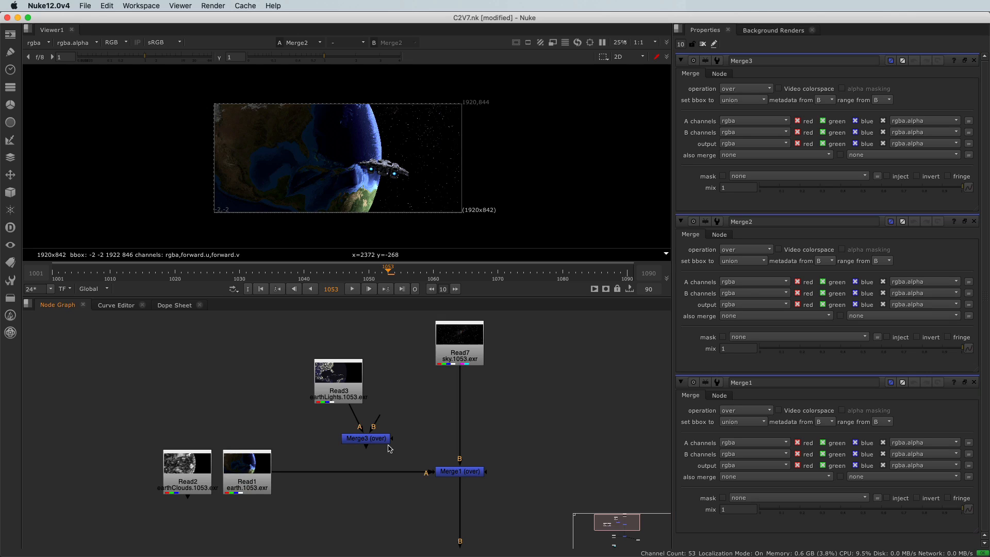
{"action": "left_click_drag", "start_coordinate": [368, 444], "coordinate": [349, 477]}
{"action": "left_click_drag", "start_coordinate": [341, 399], "coordinate": [347, 424]}
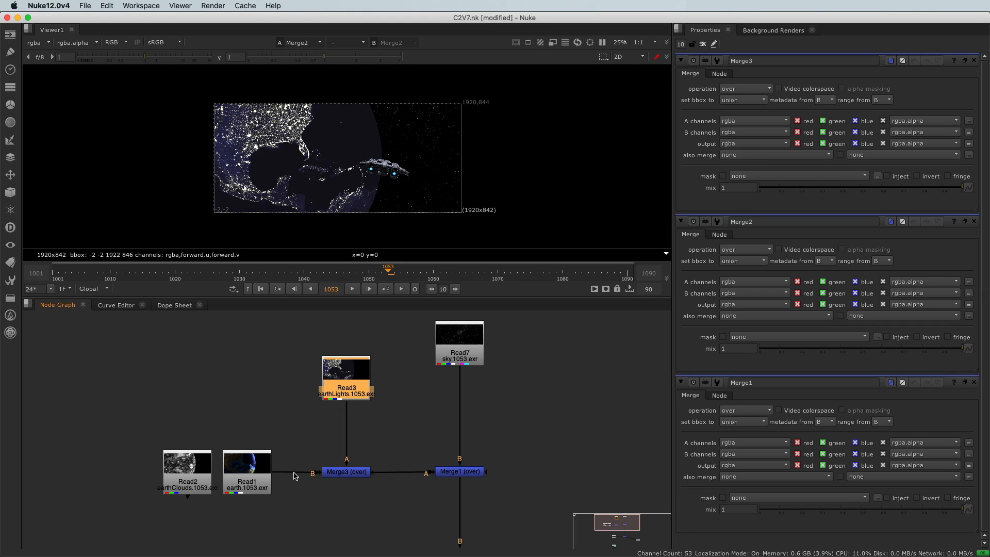
{"action": "left_click", "coordinate": [345, 473]}
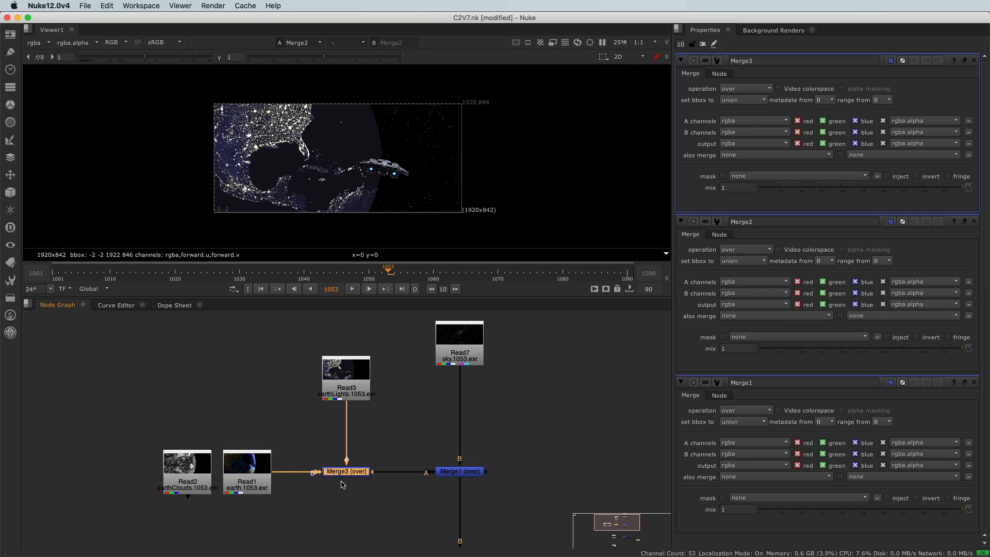
{"action": "left_click_drag", "start_coordinate": [347, 392], "coordinate": [347, 396]}
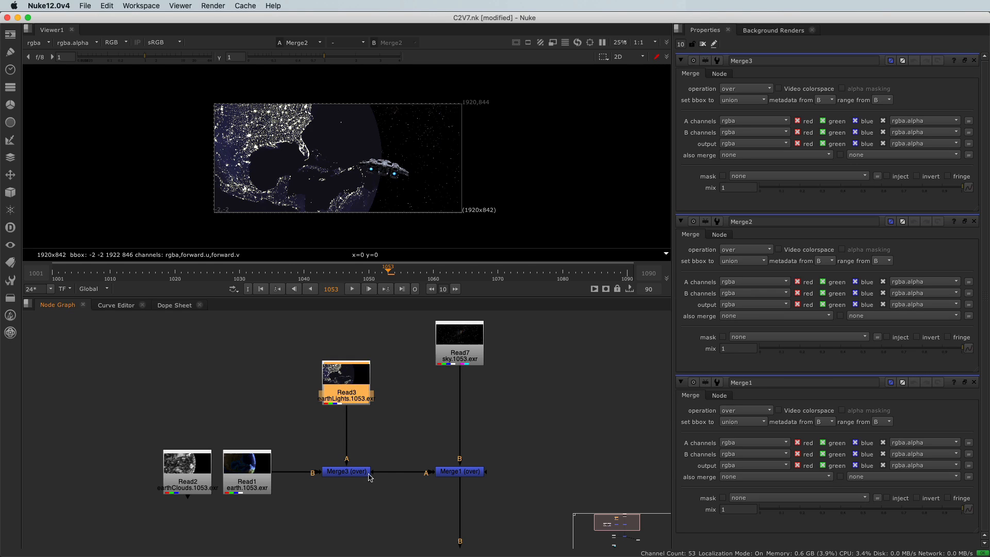
Examine the earthLights Merge node's A and B inputs and match the node to its properties
{"action": "scroll", "coordinate": [332, 207], "scroll_direction": "up", "scroll_amount": 2}
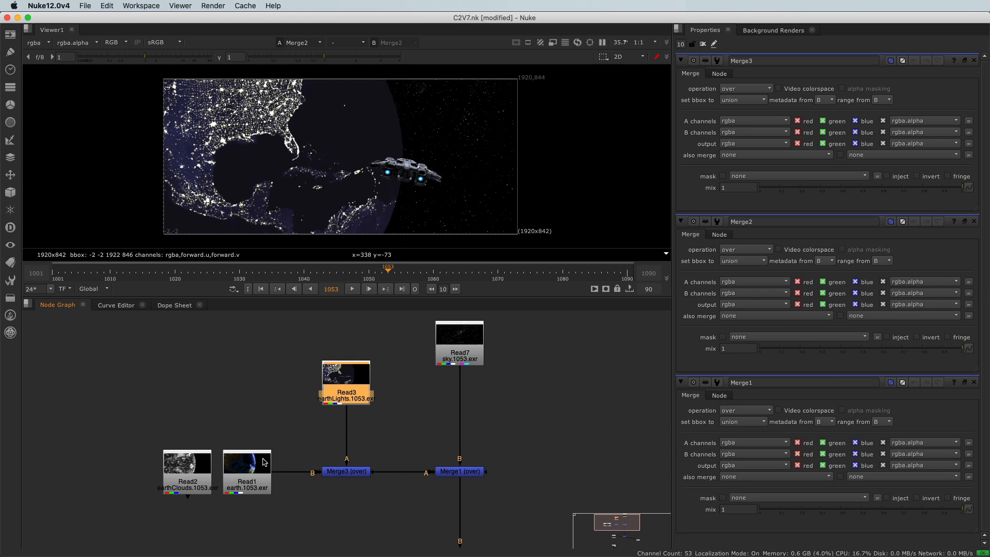
{"action": "left_click", "coordinate": [253, 471]}
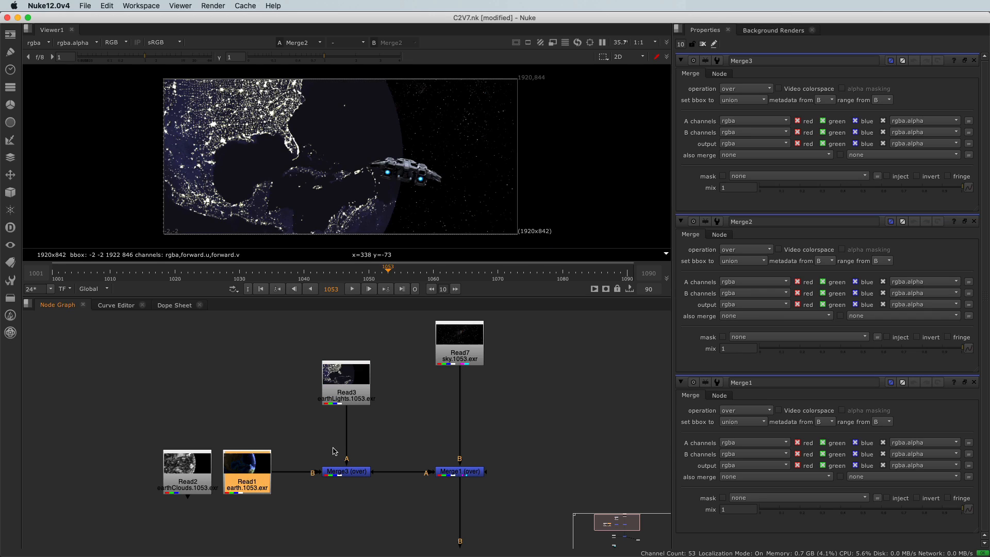
{"action": "left_click", "coordinate": [351, 474]}
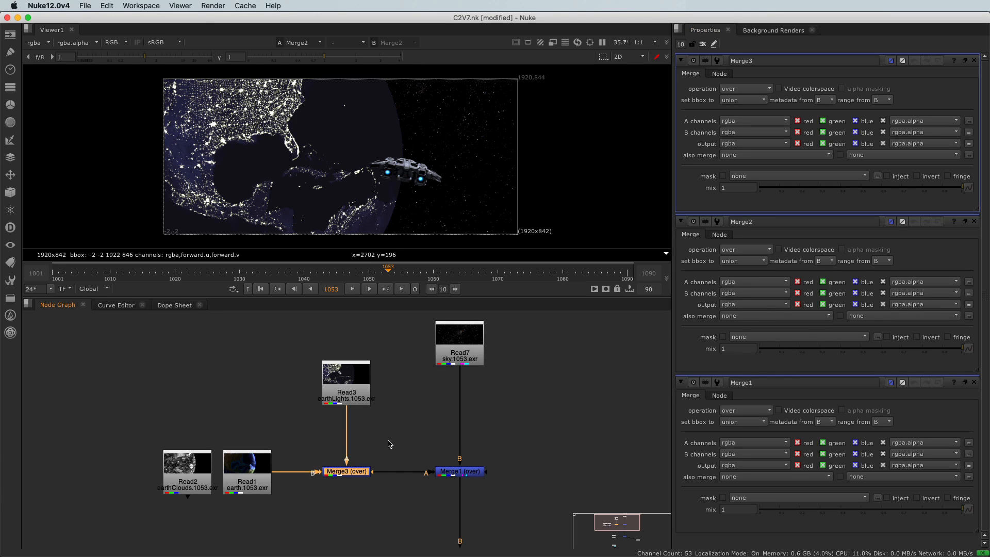
{"action": "left_click", "coordinate": [765, 59]}
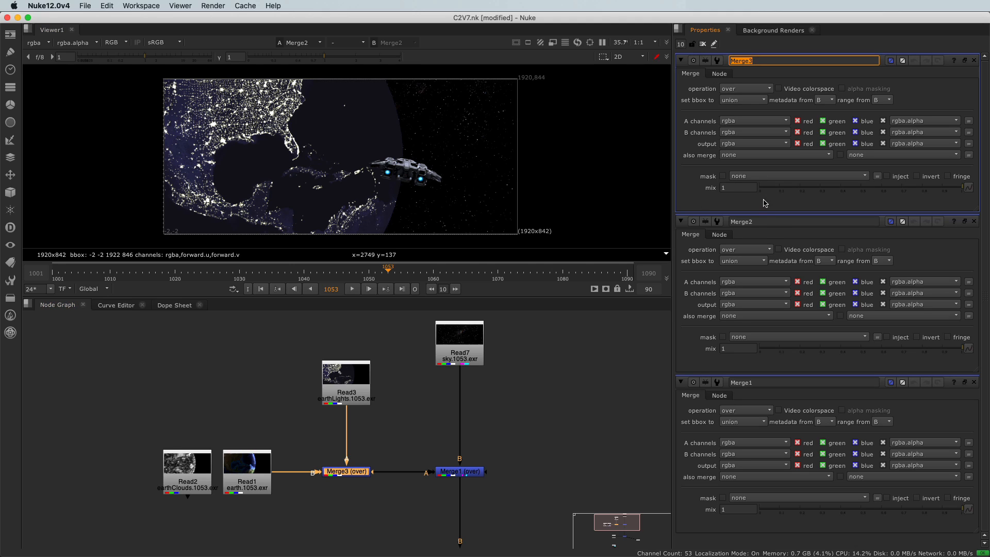
{"action": "scroll", "coordinate": [359, 479], "scroll_direction": "up", "scroll_amount": 5}
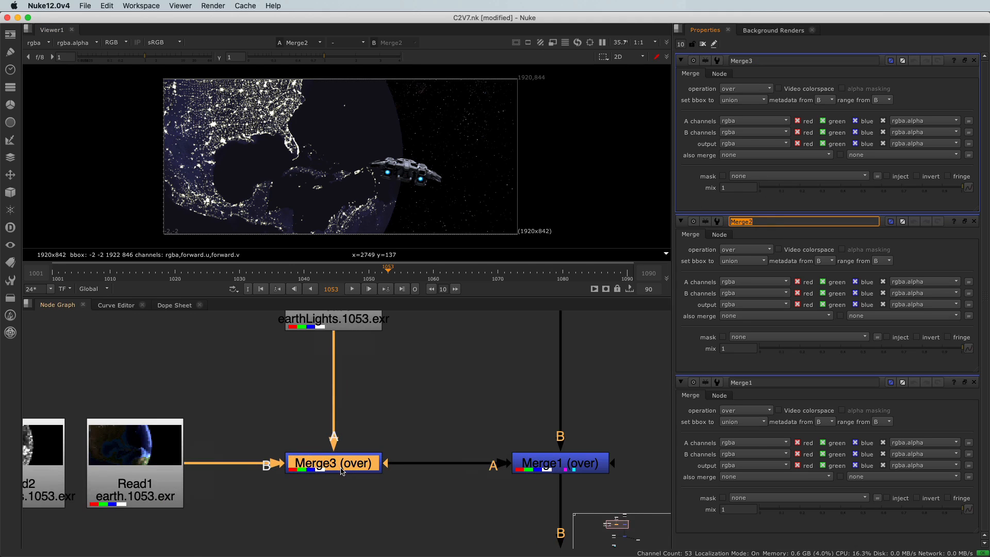
{"action": "left_click", "coordinate": [758, 60]}
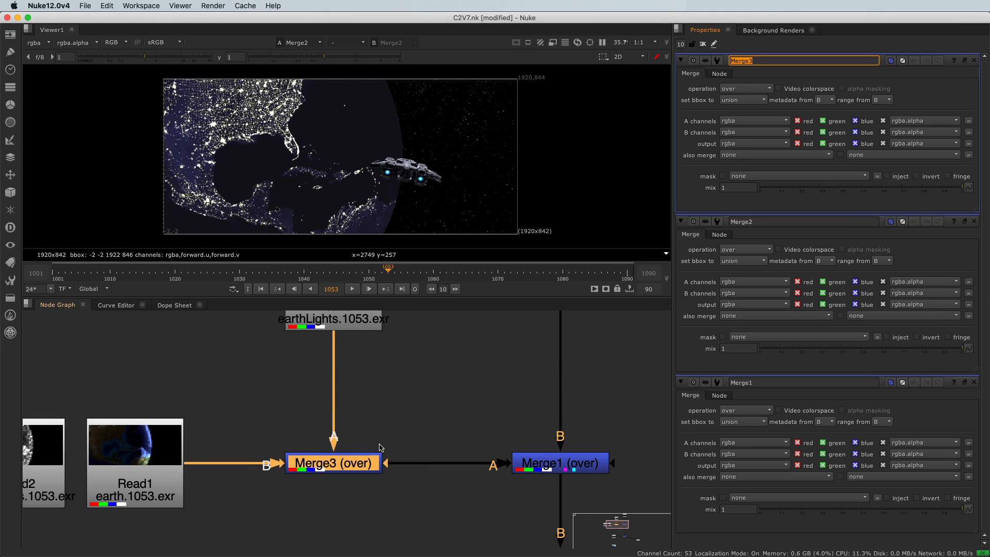
{"action": "scroll", "coordinate": [422, 407], "scroll_direction": "down", "scroll_amount": 3}
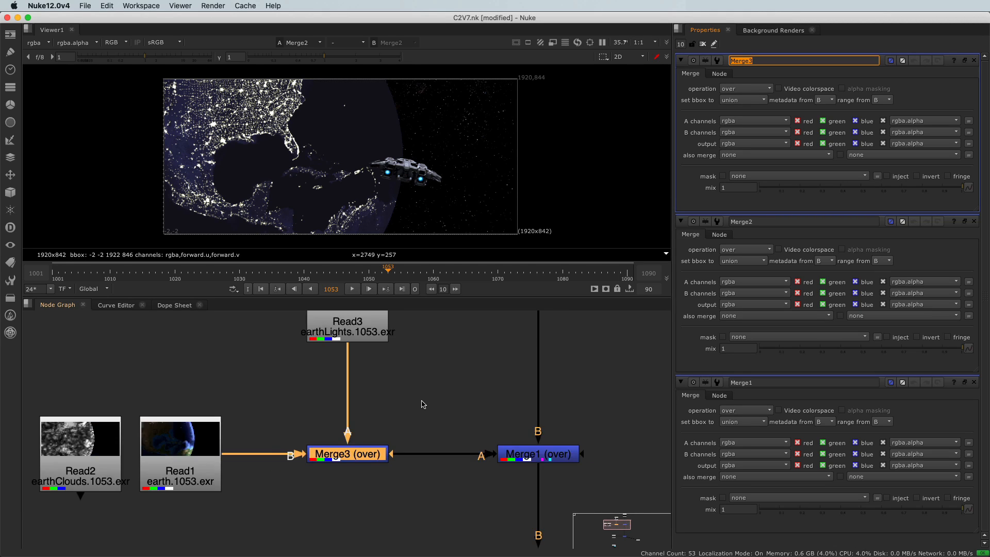
{"action": "middle_click_drag", "start_coordinate": [401, 385], "coordinate": [400, 411]}
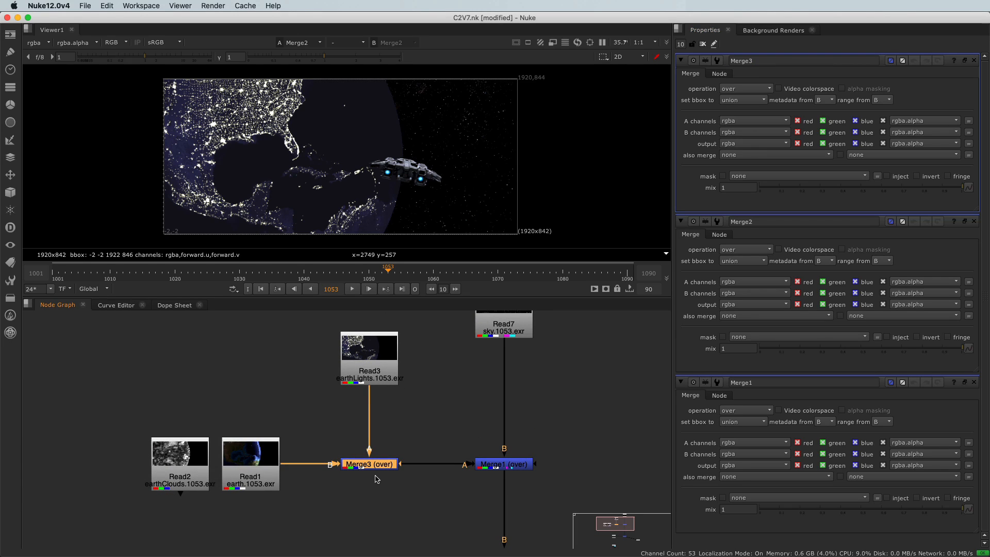
Close all open node properties, reopen those of the earthLights Merge, and set its operation to plus
{"action": "left_click", "coordinate": [703, 45]}
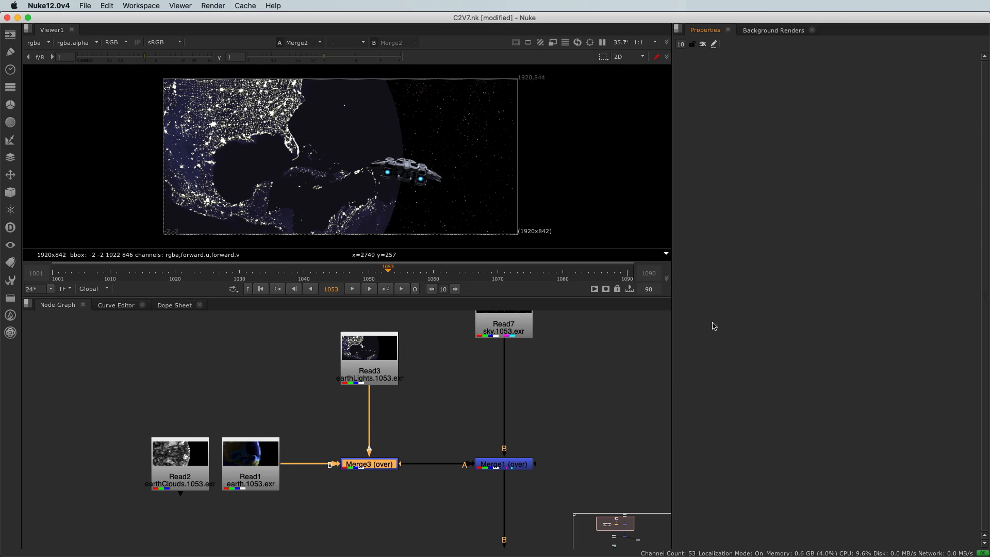
{"action": "double_click", "coordinate": [382, 470]}
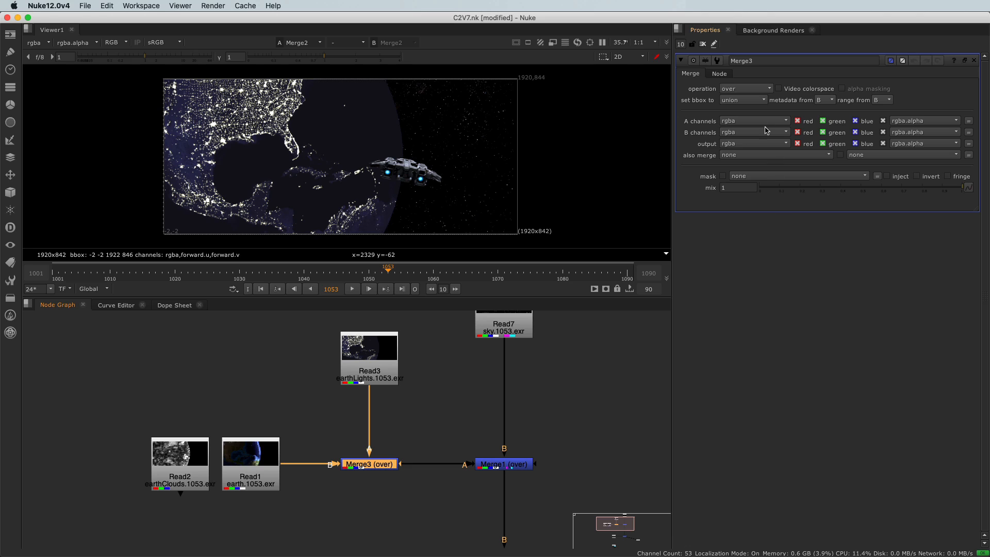
{"action": "left_click", "coordinate": [752, 90]}
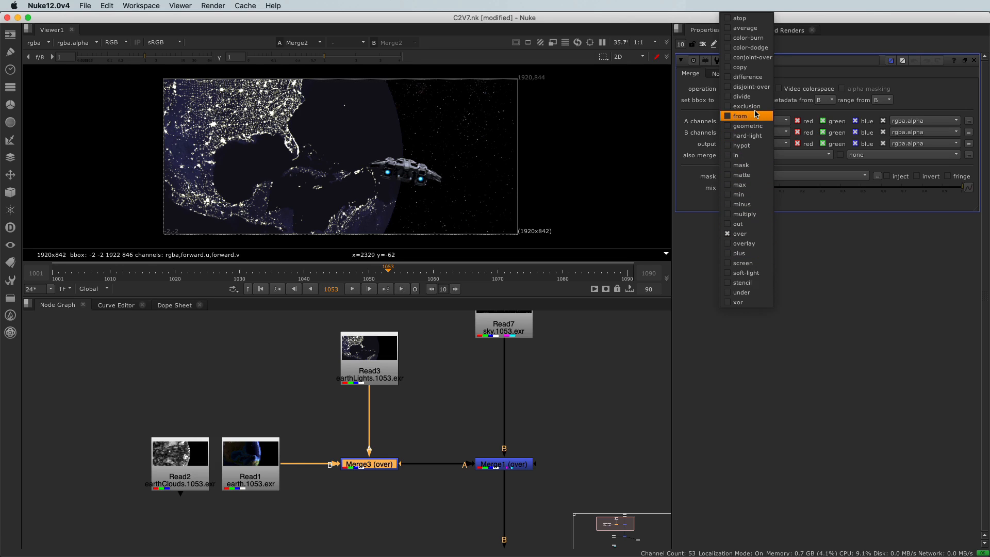
{"action": "left_click", "coordinate": [746, 254]}
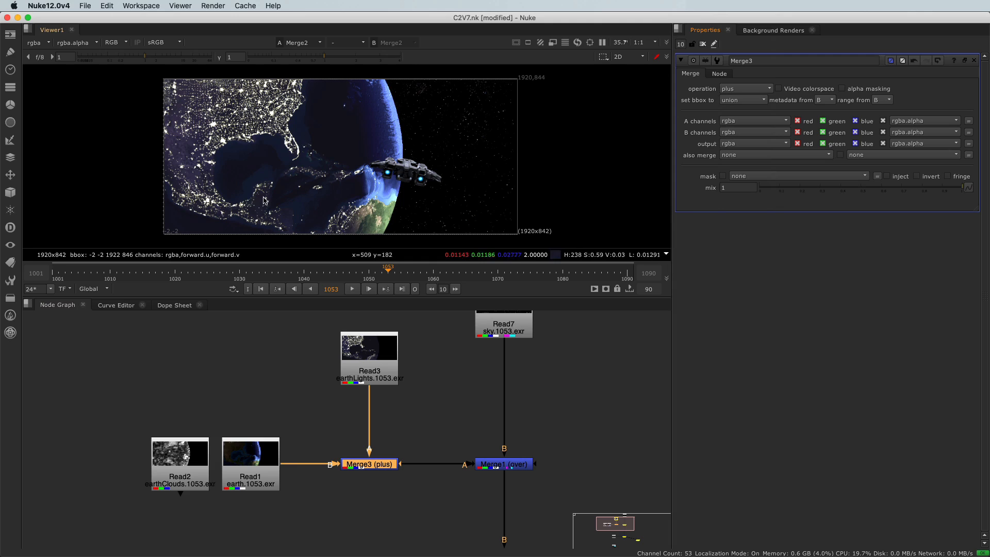
{"action": "scroll", "coordinate": [254, 204], "scroll_direction": "up", "scroll_amount": 2}
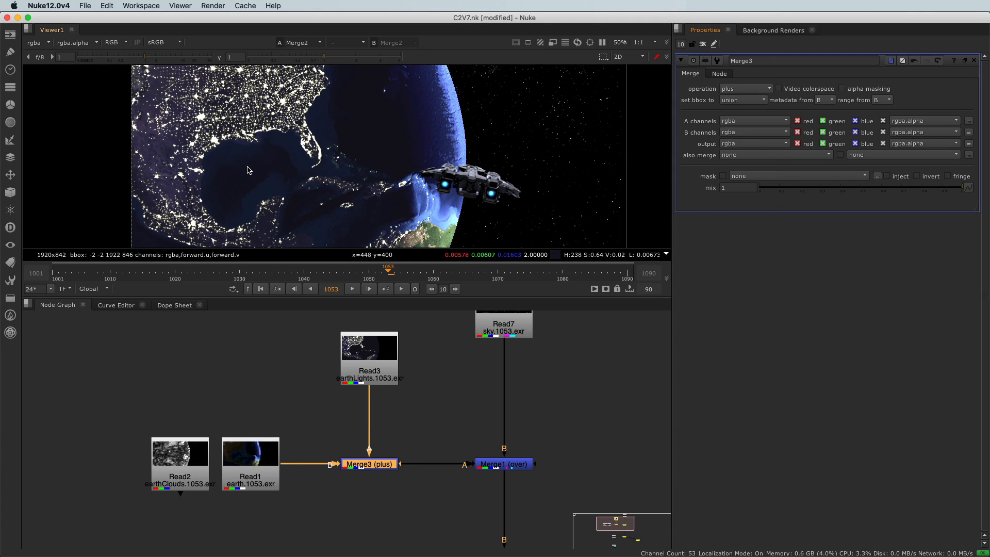
Move the sky branch away to make room and place the earthClouds Read node above the line between Merge3 and Merge1
{"action": "scroll", "coordinate": [171, 426], "scroll_direction": "down", "scroll_amount": 2}
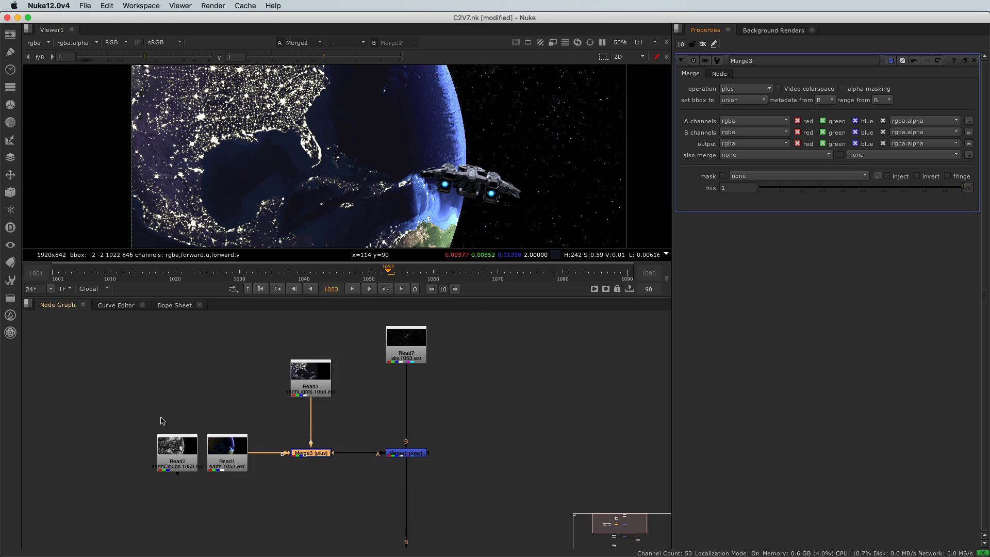
{"action": "middle_click_drag", "start_coordinate": [162, 420], "coordinate": [304, 436]}
{"action": "left_click_drag", "start_coordinate": [219, 342], "coordinate": [255, 474]}
{"action": "middle_click_drag", "start_coordinate": [420, 460], "coordinate": [434, 426]}
{"action": "left_click", "coordinate": [473, 338]}
{"action": "left_click_drag", "start_coordinate": [163, 468], "coordinate": [417, 384]}
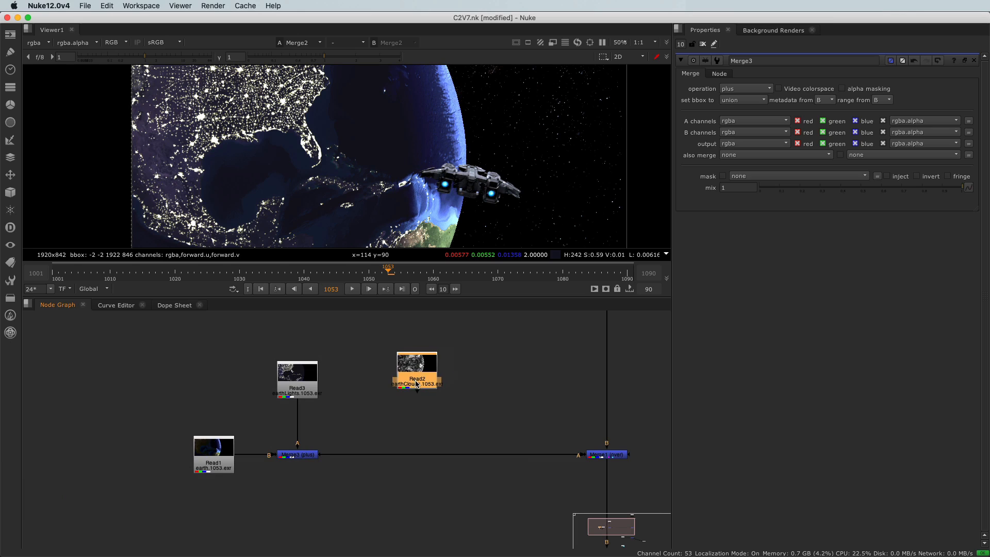
{"action": "left_click", "coordinate": [364, 433]}
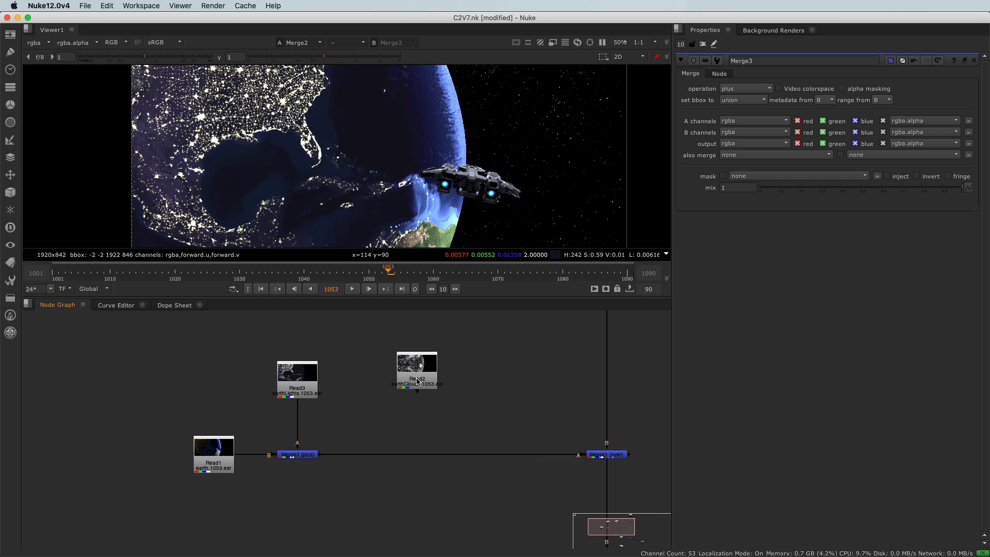
{"action": "left_click_drag", "start_coordinate": [417, 381], "coordinate": [411, 382]}
{"action": "left_click", "coordinate": [412, 413]}
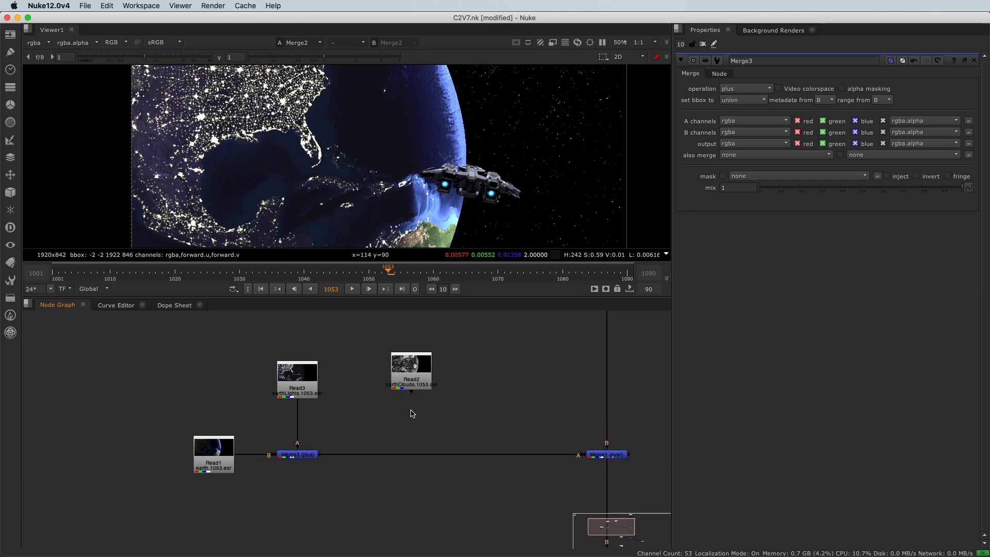
Duplicate the plus Merge, connect earthClouds to the copy's A input, and insert the copy between Merge3 and Merge1
{"action": "left_click_drag", "start_coordinate": [252, 432], "coordinate": [335, 469]}
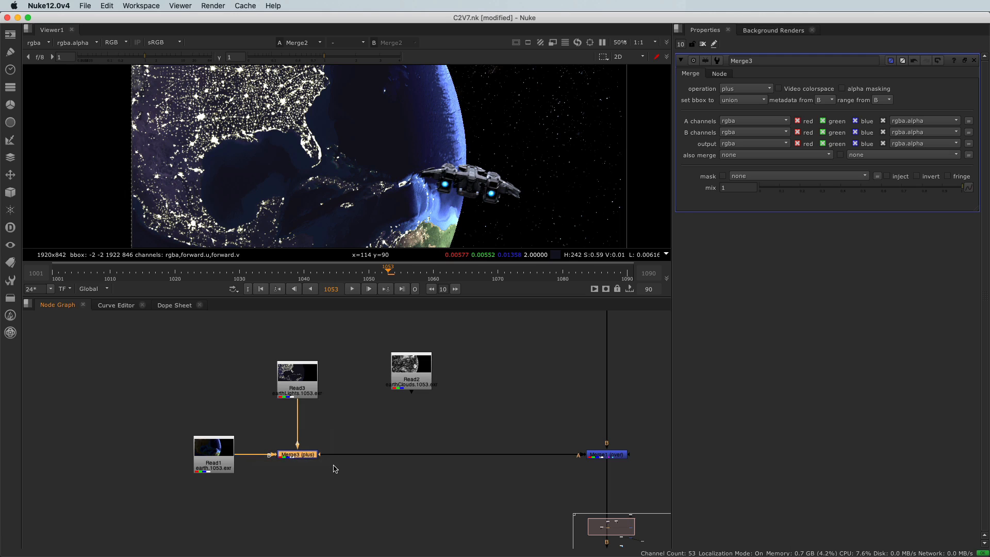
{"action": "key", "text": "ctrl"}
{"action": "left_click", "coordinate": [427, 431]}
{"action": "key", "text": "ctrl+v"}
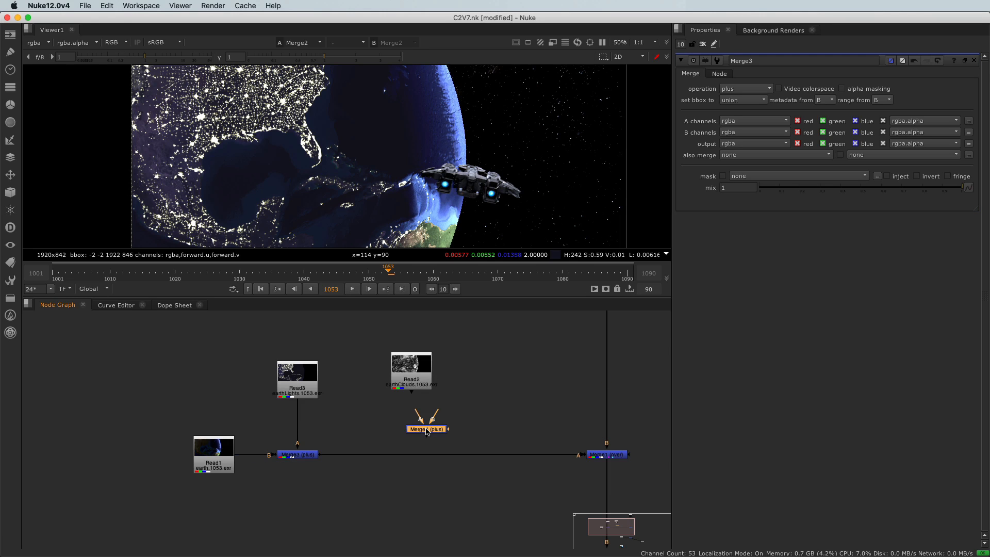
{"action": "left_click_drag", "start_coordinate": [419, 419], "coordinate": [417, 388]}
{"action": "left_click_drag", "start_coordinate": [424, 433], "coordinate": [409, 457]}
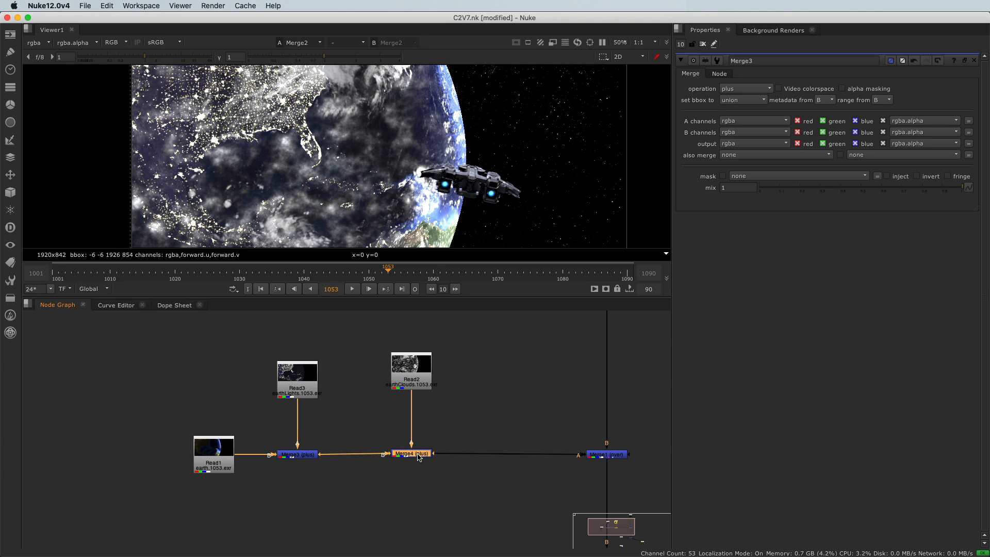
Load the earthAtmosphere.####.exr 1001-1090 sequence from the sources folder as a Read node and place it beside earthClouds
{"action": "left_click", "coordinate": [355, 395]}
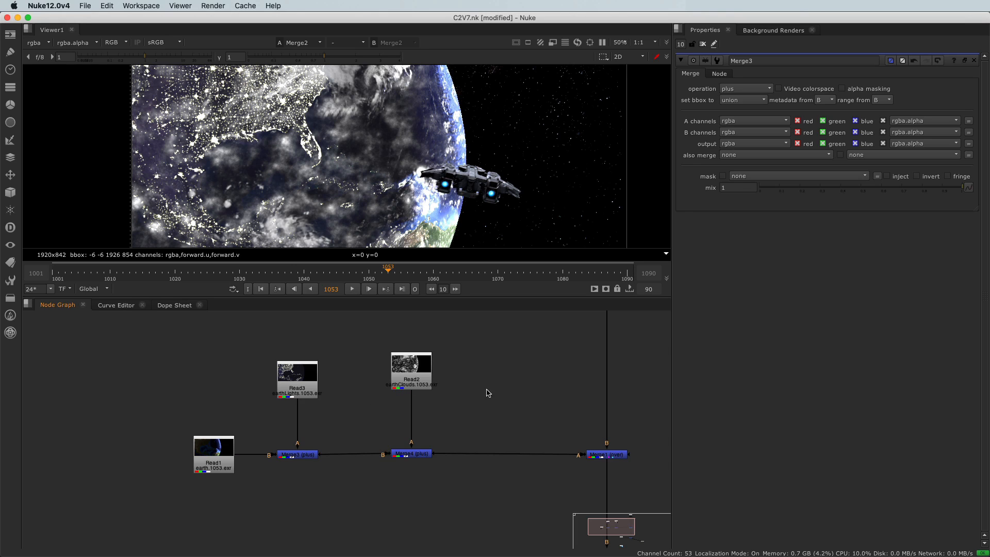
{"action": "middle_click_drag", "start_coordinate": [494, 389], "coordinate": [449, 400]}
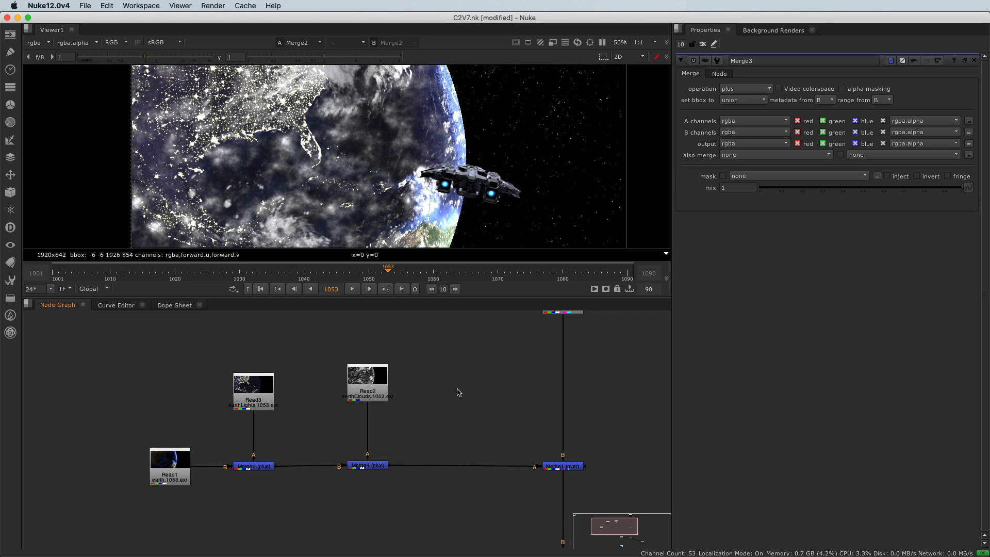
{"action": "key", "text": "r"}
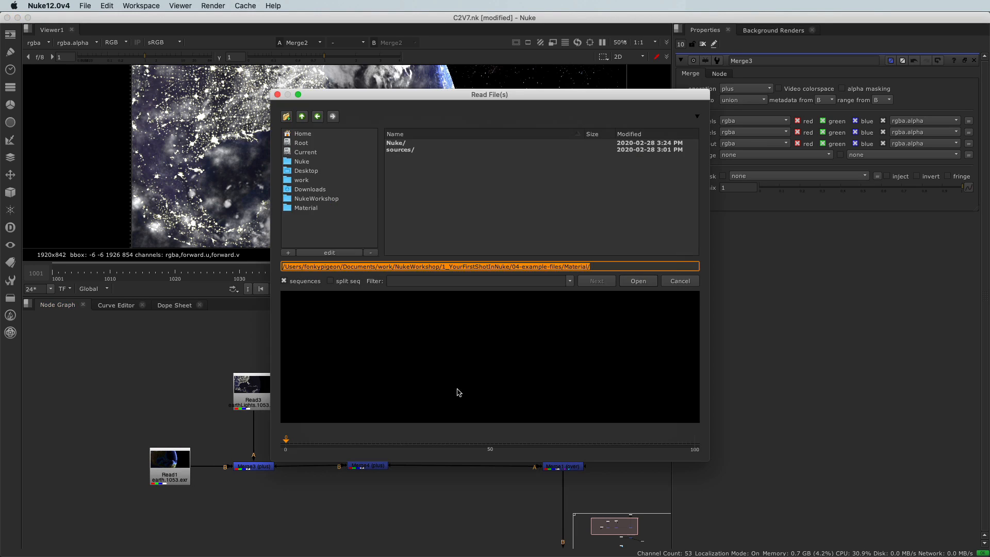
{"action": "double_click", "coordinate": [408, 151]}
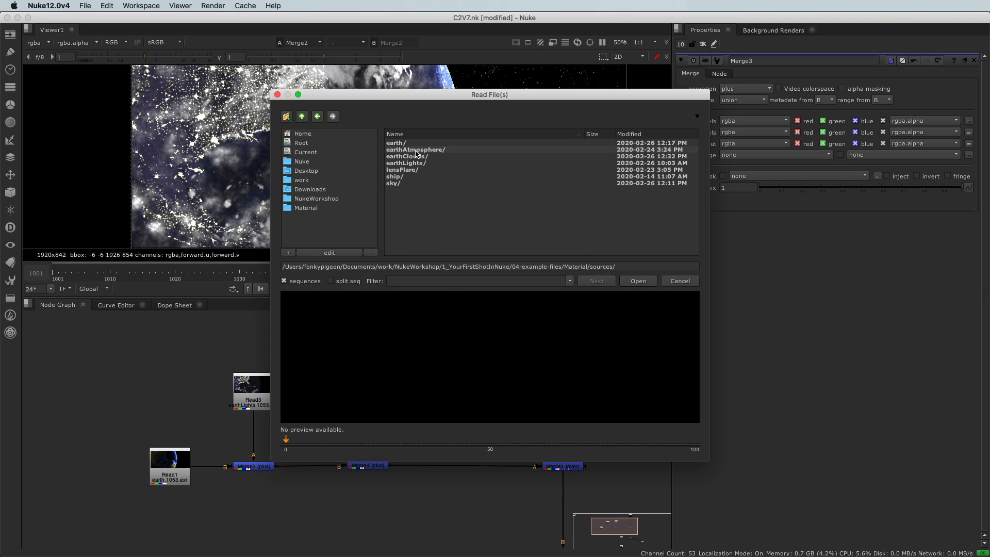
{"action": "double_click", "coordinate": [416, 150]}
{"action": "left_click", "coordinate": [422, 143]}
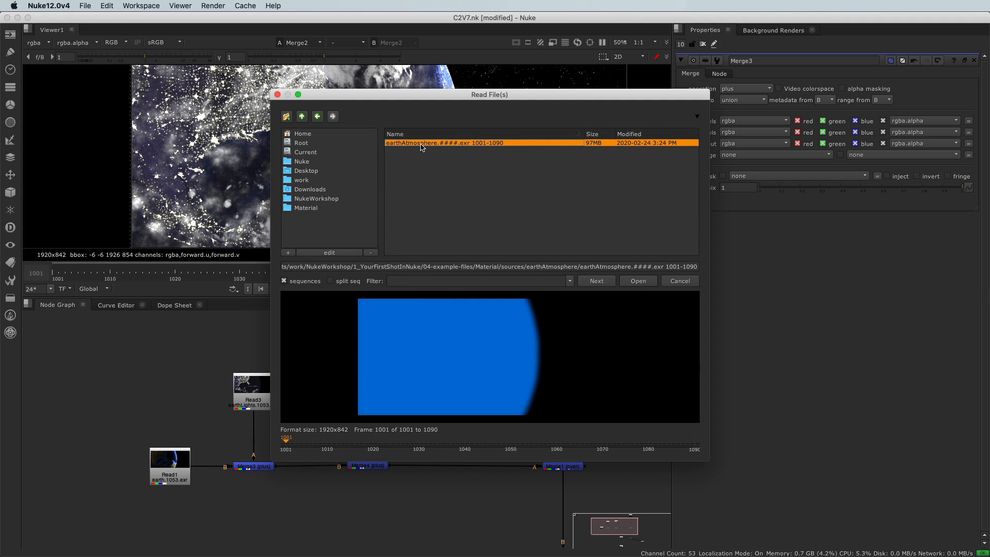
{"action": "left_click", "coordinate": [638, 281]}
{"action": "left_click_drag", "start_coordinate": [449, 398], "coordinate": [460, 383]}
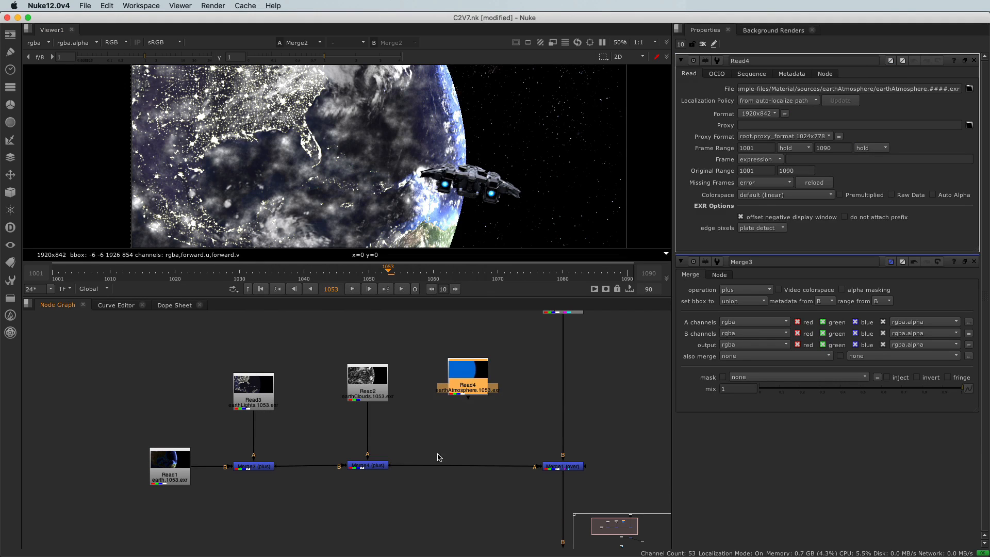
Duplicate the earthClouds plus Merge, insert the copy between Merge4 and Merge1, and connect its A input to earthAtmosphere
{"action": "left_click_drag", "start_coordinate": [328, 442], "coordinate": [401, 486]}
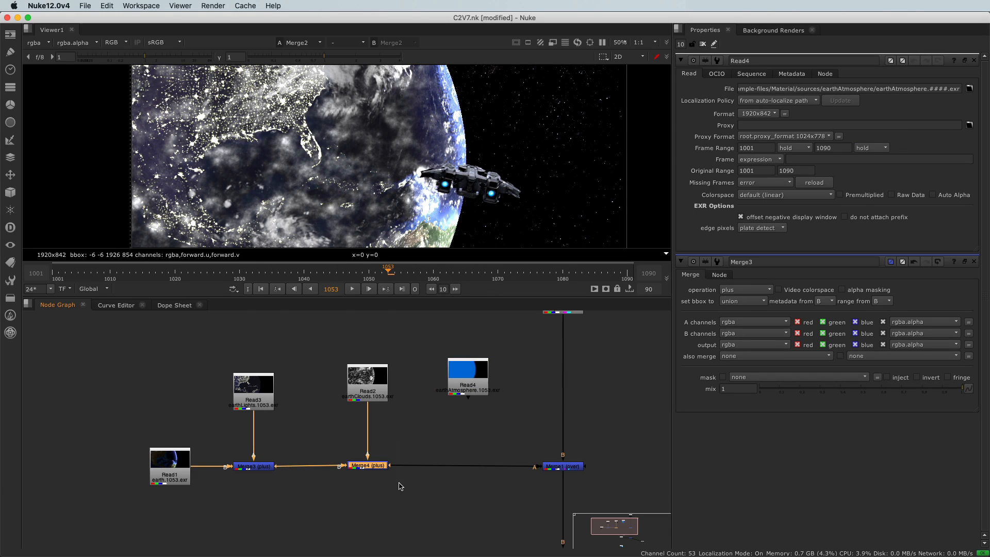
{"action": "key", "text": "alt+c"}
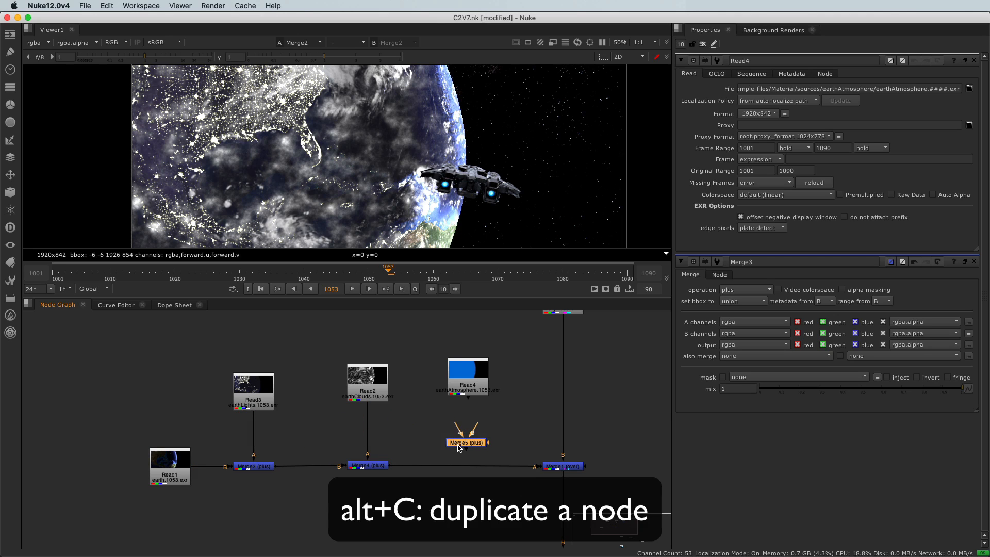
{"action": "left_click", "coordinate": [457, 464]}
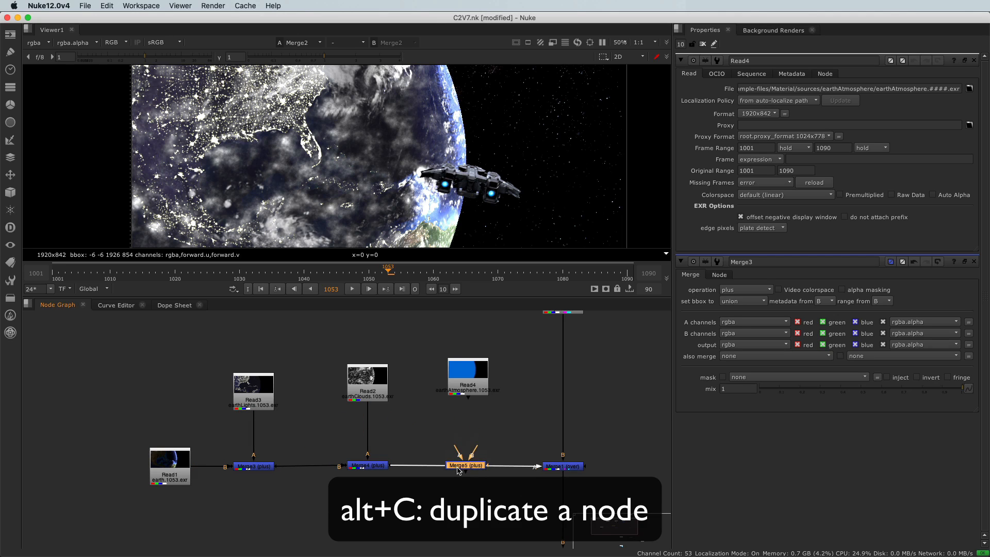
{"action": "left_click_drag", "start_coordinate": [458, 455], "coordinate": [463, 394]}
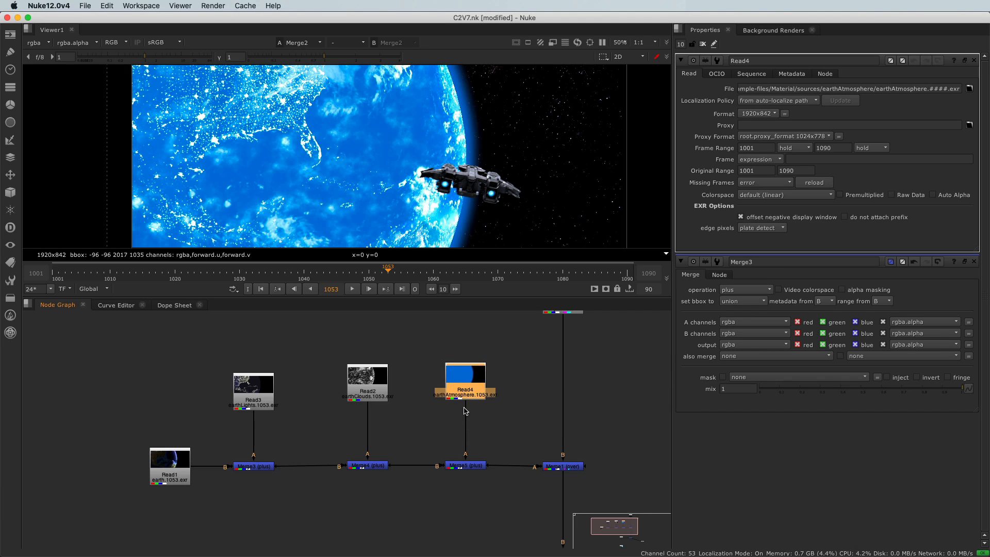
Close all open node properties, reopen those of the earthAtmosphere Merge, and set its mix to 0.105
{"action": "left_click", "coordinate": [466, 466]}
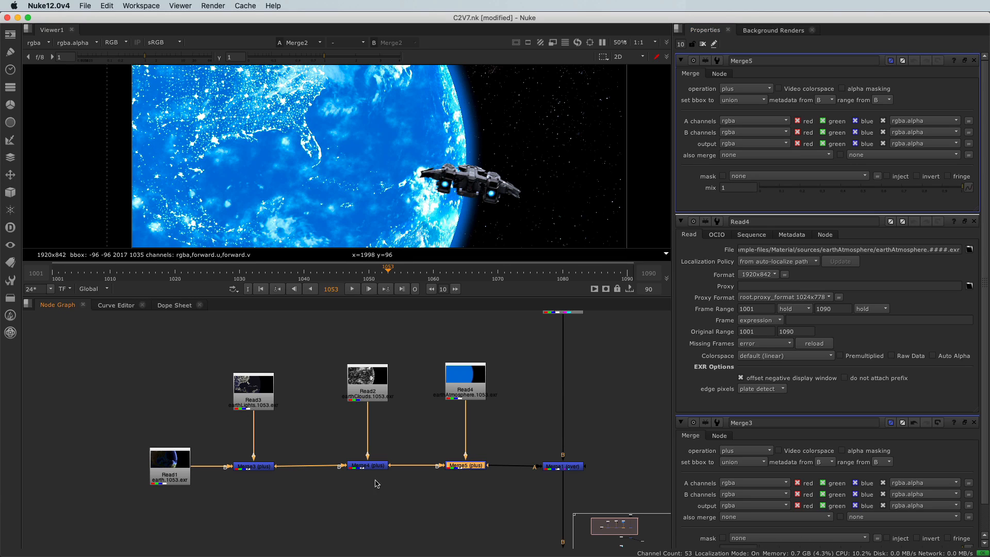
{"action": "left_click", "coordinate": [703, 45]}
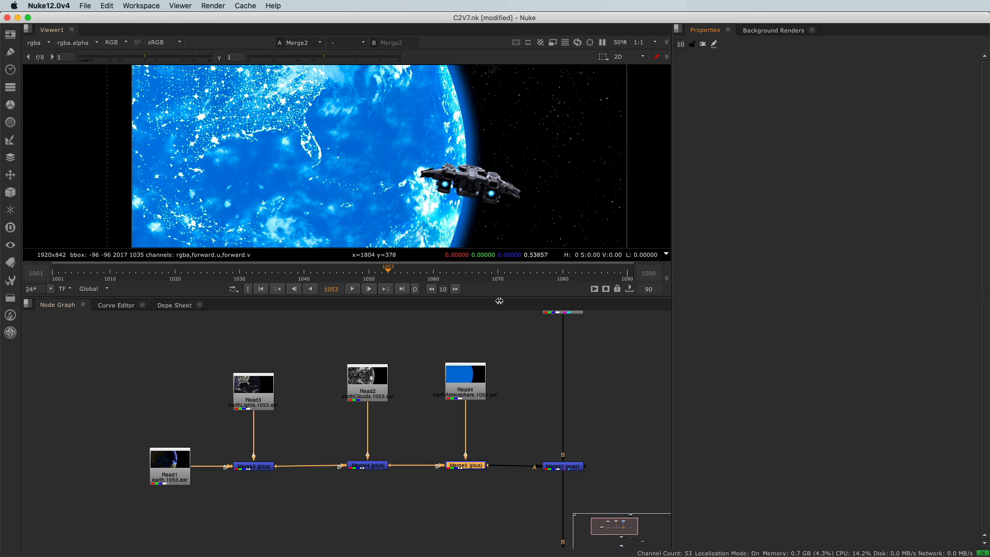
{"action": "double_click", "coordinate": [462, 465]}
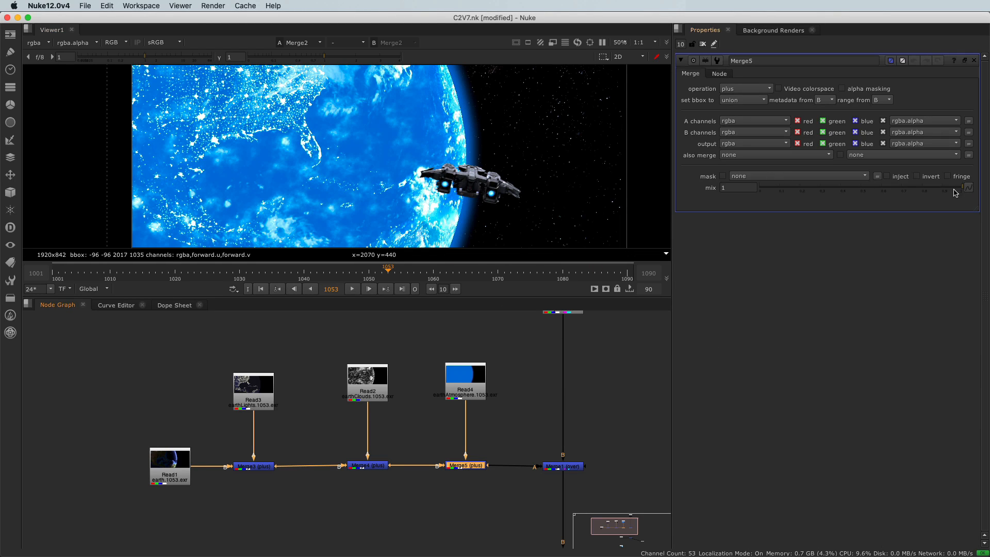
{"action": "left_click", "coordinate": [818, 189]}
{"action": "left_click_drag", "start_coordinate": [815, 194], "coordinate": [780, 193]}
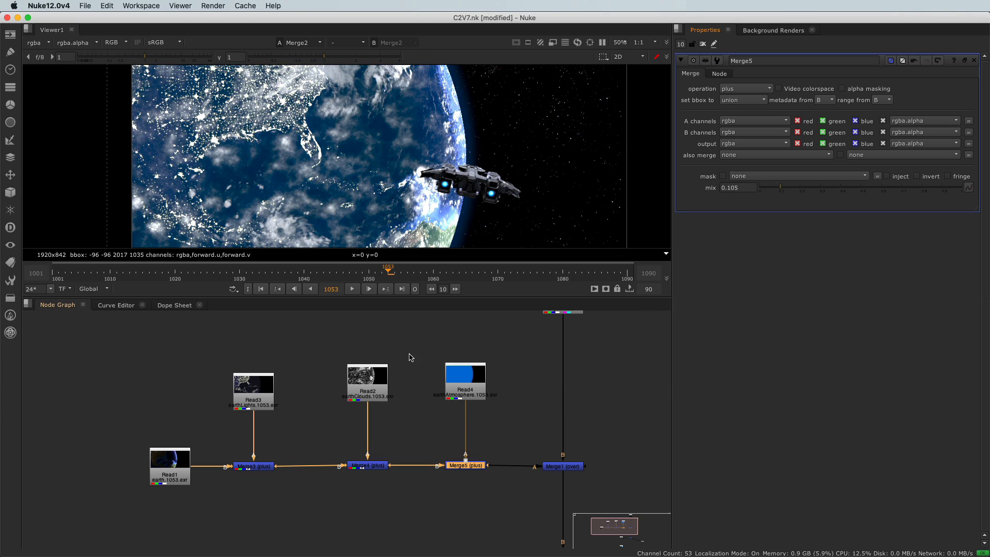
Shift earthAtmosphere and its plus Merge towards earthClouds, and insert a new Merge fed by earthAtmosphere on A between Merge5 and Merge1
{"action": "left_click_drag", "start_coordinate": [420, 351], "coordinate": [464, 468]}
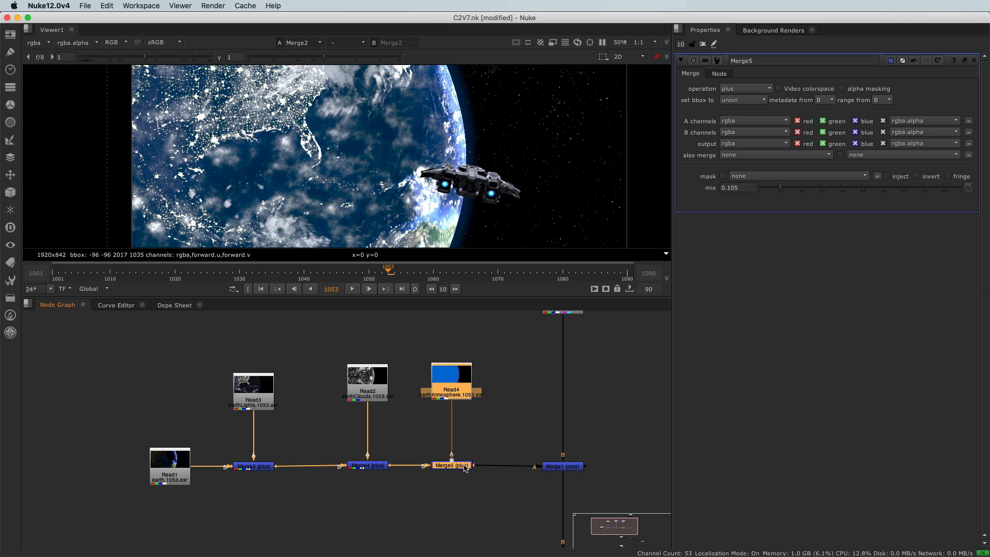
{"action": "left_click", "coordinate": [472, 391]}
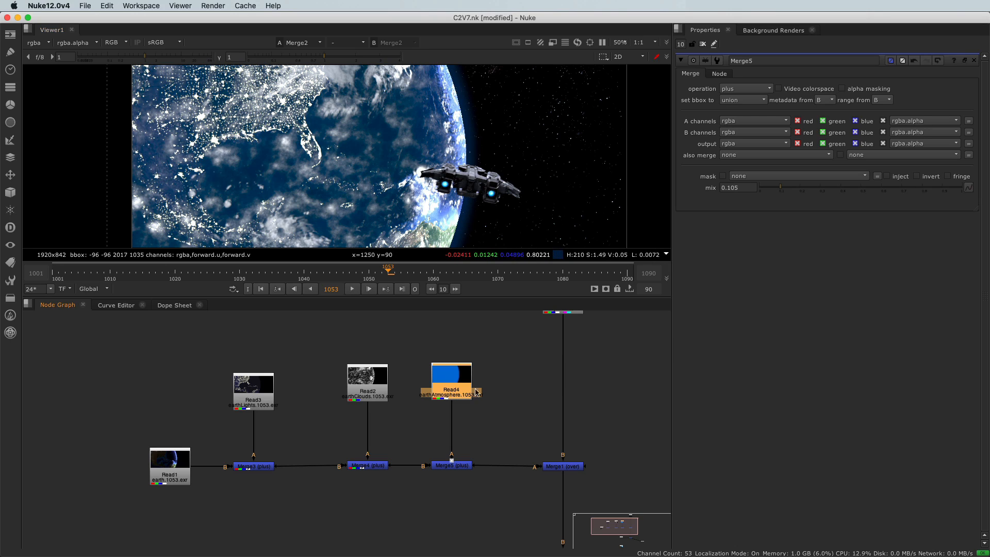
{"action": "left_click", "coordinate": [496, 448]}
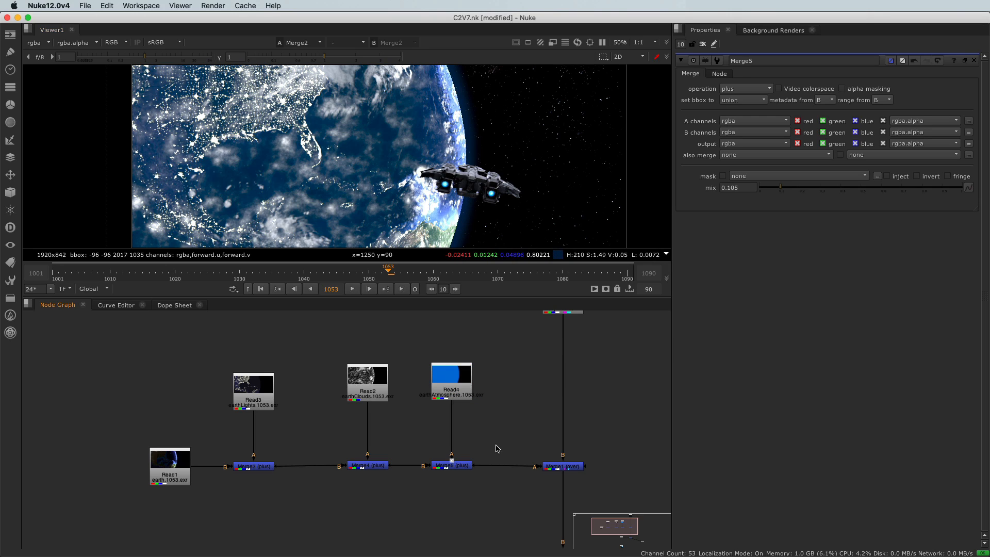
{"action": "key", "text": "m"}
{"action": "left_click_drag", "start_coordinate": [490, 430], "coordinate": [452, 391]}
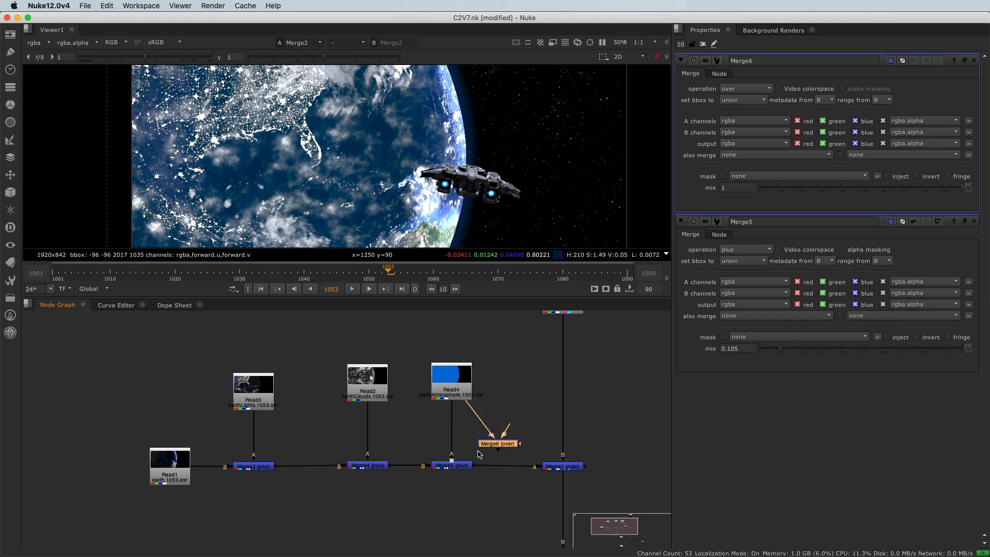
{"action": "left_click_drag", "start_coordinate": [499, 444], "coordinate": [506, 470]}
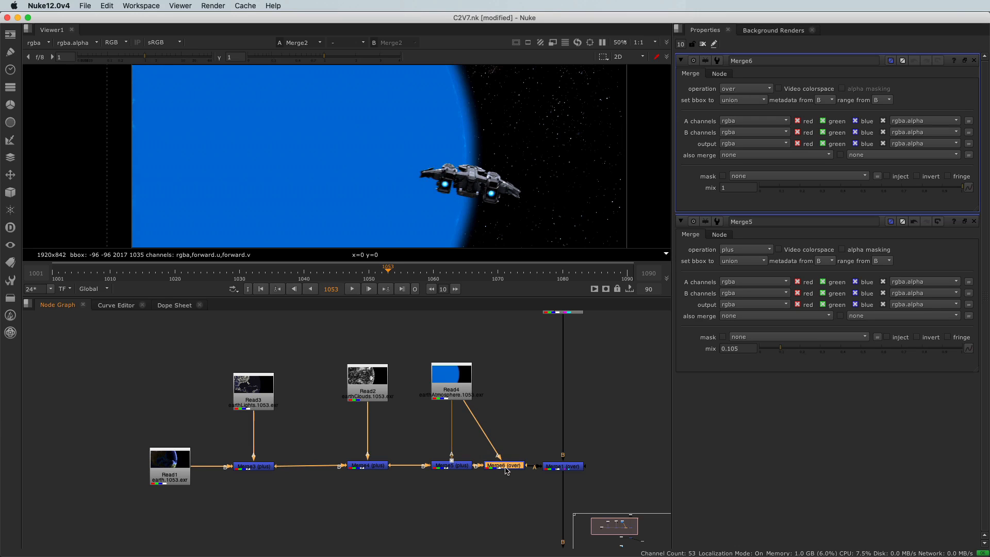
Set the operation of the new earthAtmosphere Merge to under
{"action": "double_click", "coordinate": [742, 60]}
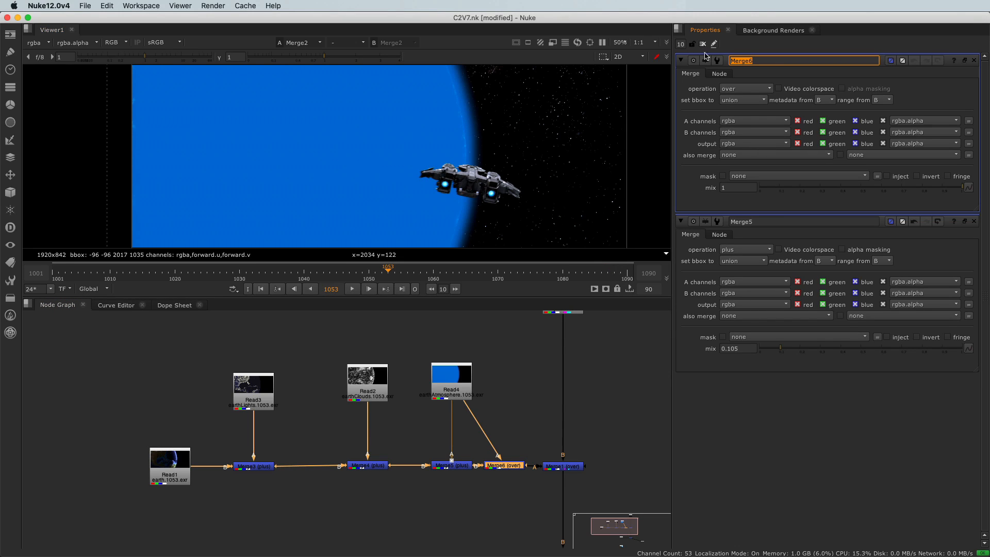
{"action": "left_click", "coordinate": [500, 467]}
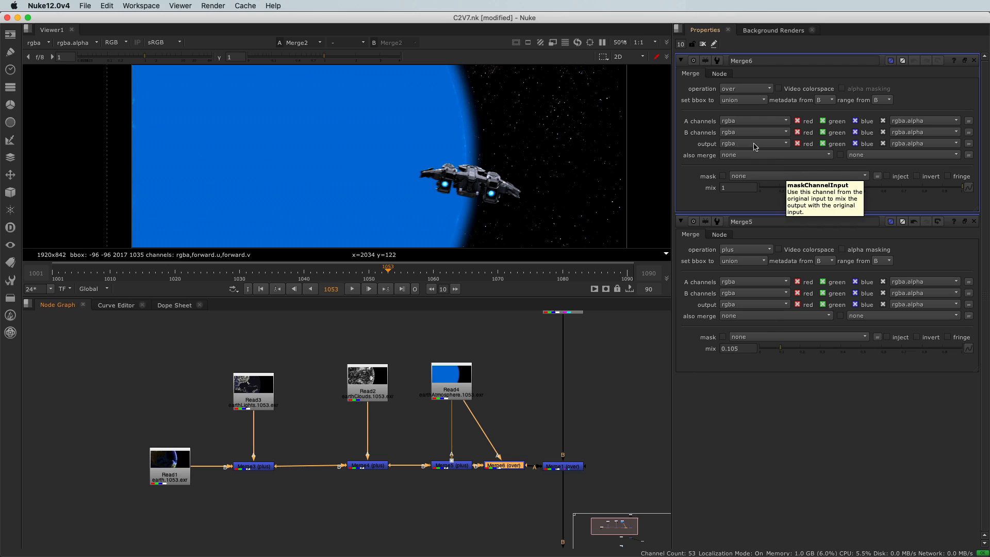
{"action": "left_click", "coordinate": [740, 93]}
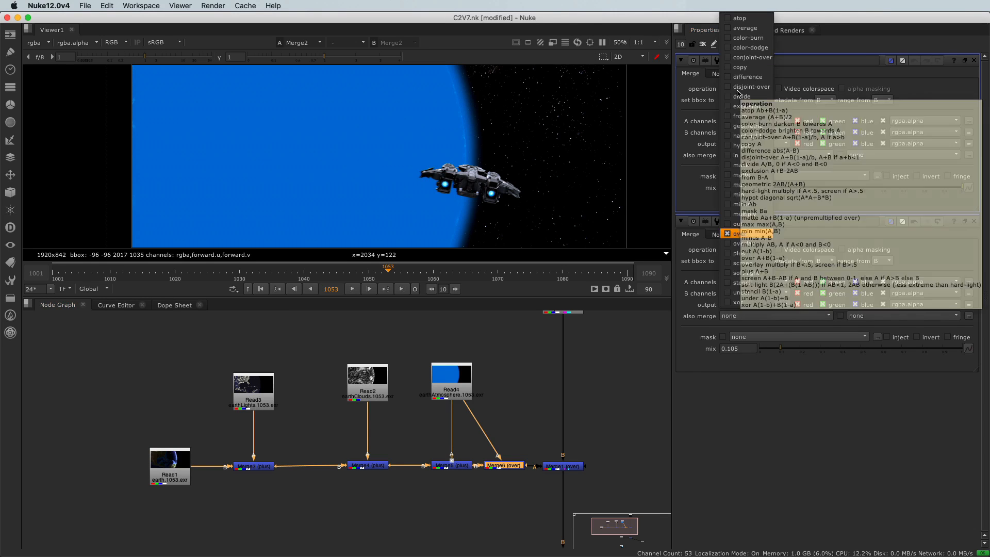
{"action": "left_click", "coordinate": [742, 292]}
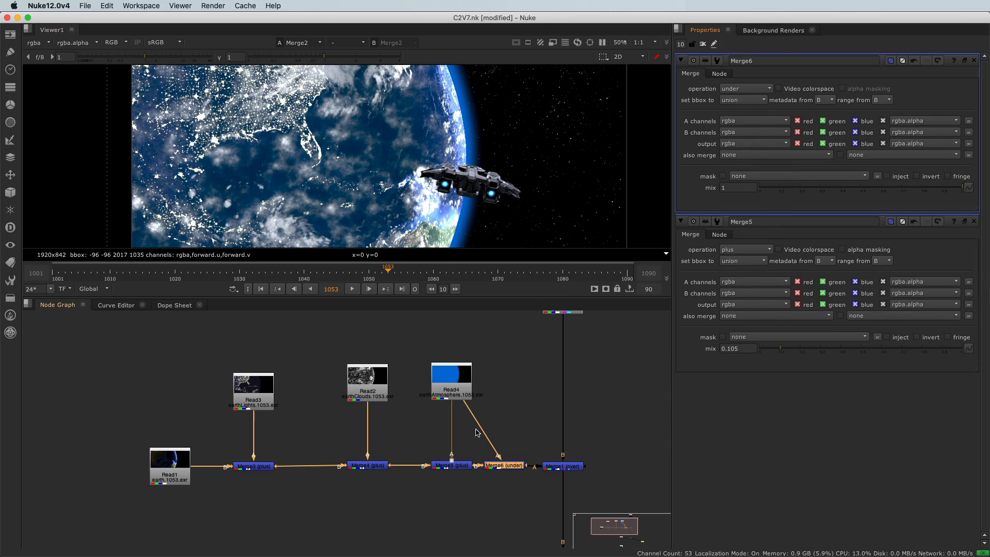
Set the mix of the under Merge to 0.35
{"action": "scroll", "coordinate": [477, 431], "scroll_direction": "up", "scroll_amount": 1}
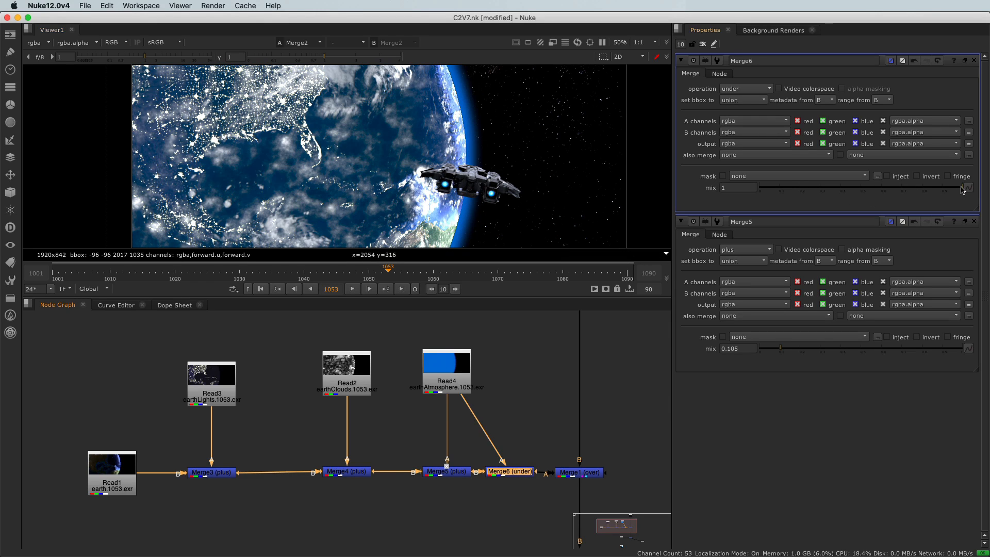
{"action": "left_click_drag", "start_coordinate": [955, 189], "coordinate": [831, 202]}
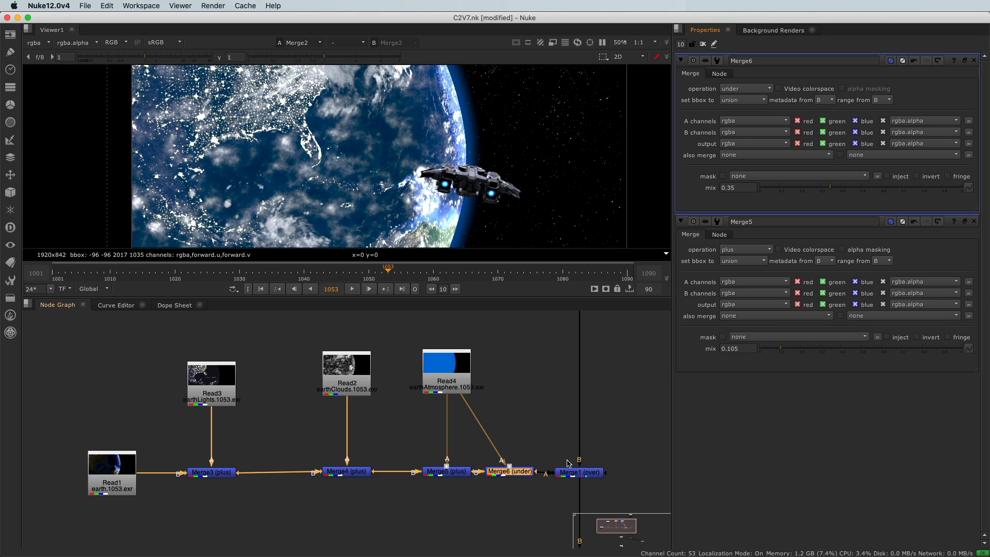
{"action": "scroll", "coordinate": [306, 486], "scroll_direction": "down", "scroll_amount": 3}
{"action": "scroll", "coordinate": [311, 506], "scroll_direction": "down", "scroll_amount": 5}
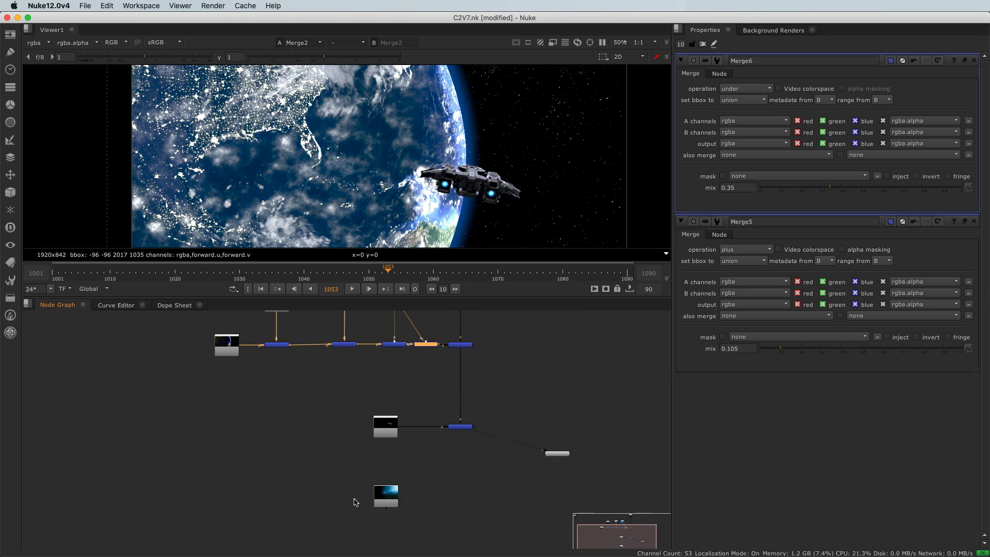